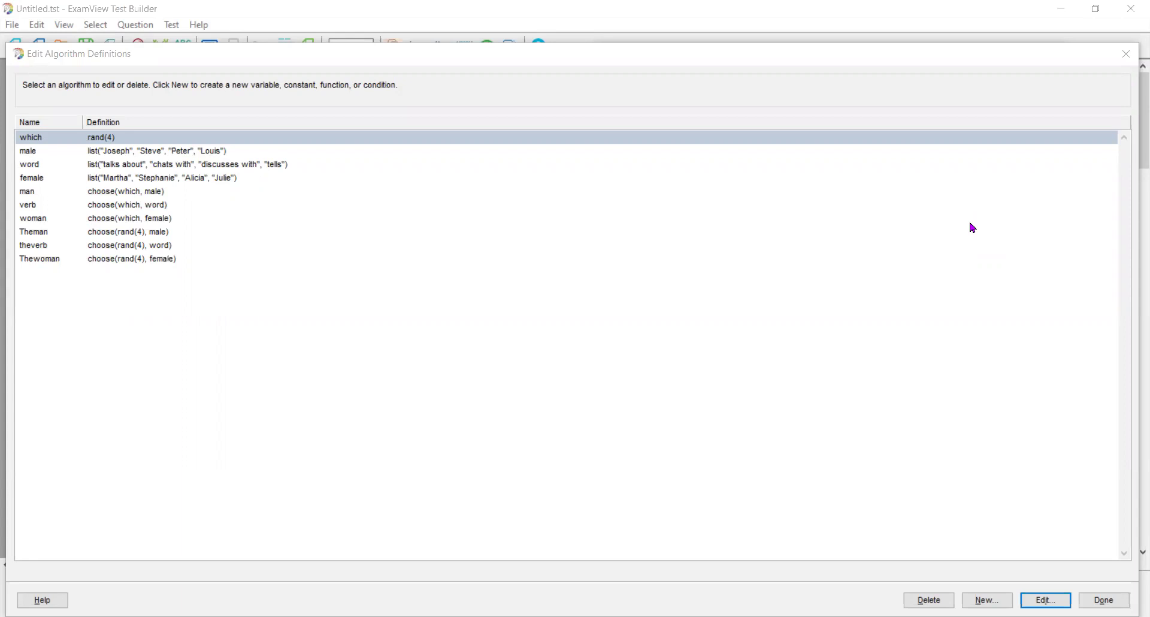
- Open the definition of the variable "which", review its random-number formula, and accept it without edits
click(337, 143)
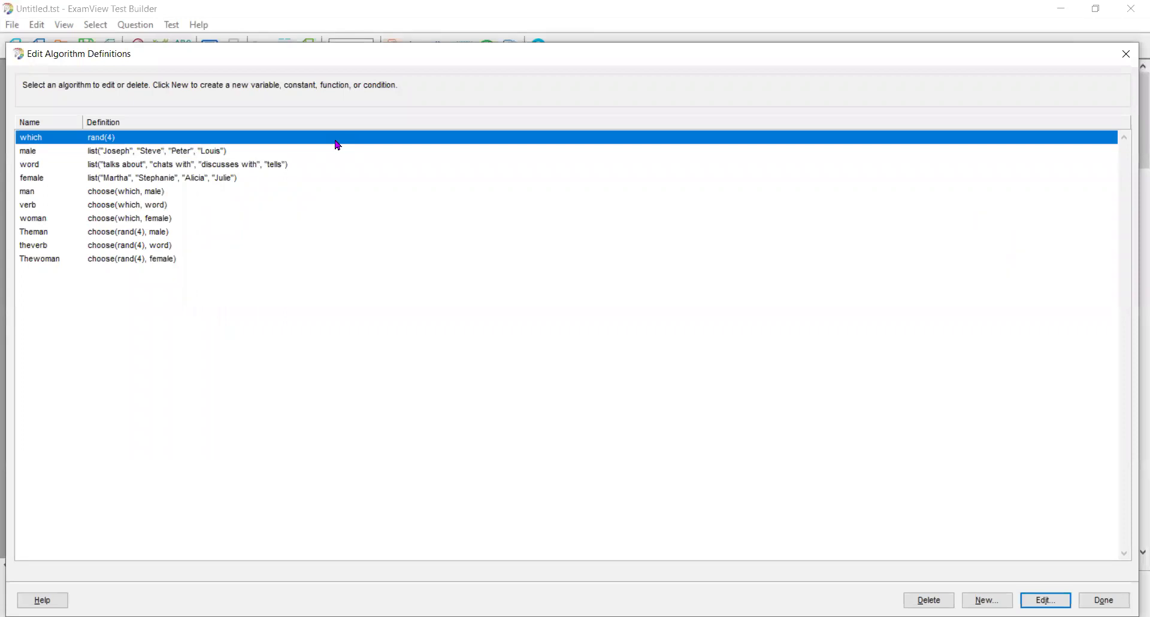
double_click(337, 144)
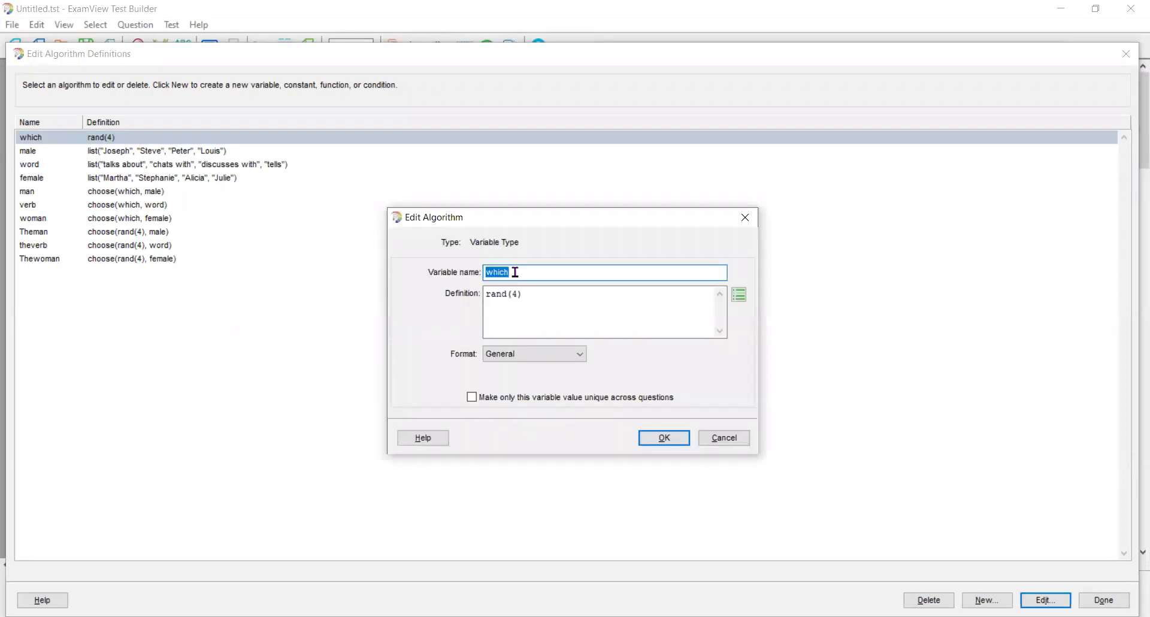
click(515, 272)
click(660, 439)
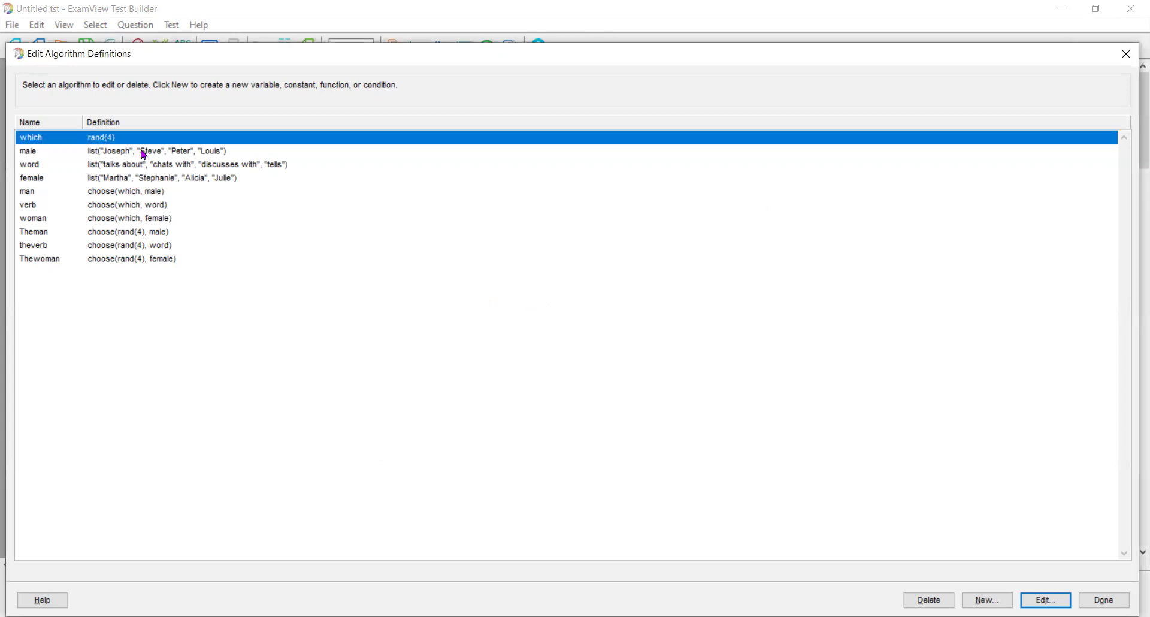
- Review the definitions of the list variables "male", "word" and "female" one after another, accepting each without edits
double_click(144, 155)
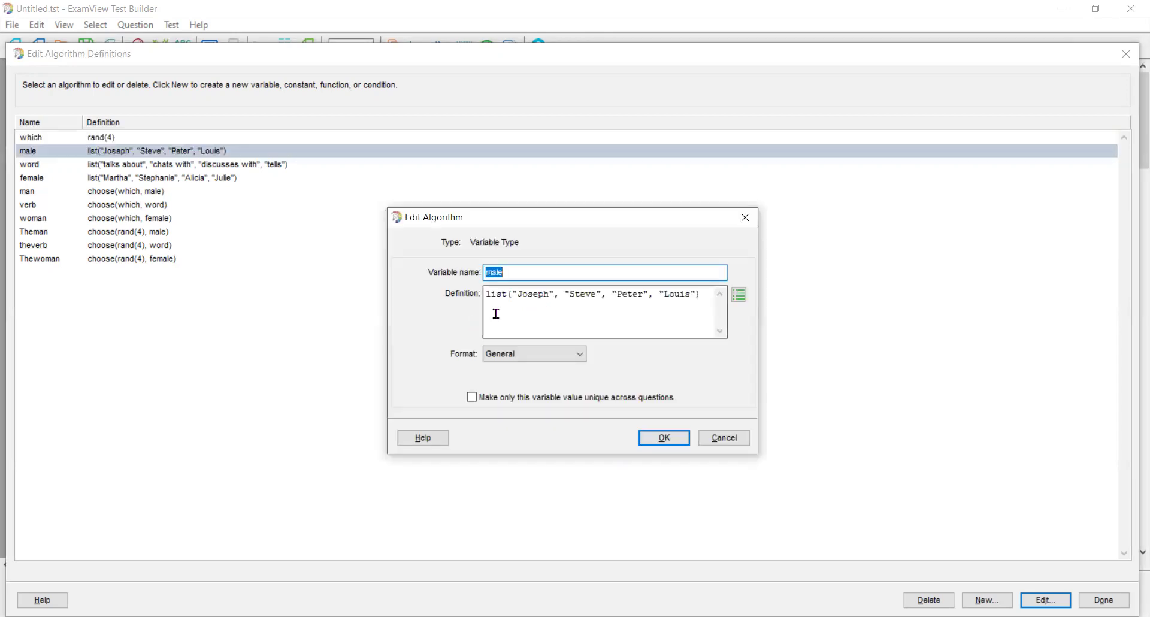
click(509, 271)
click(676, 442)
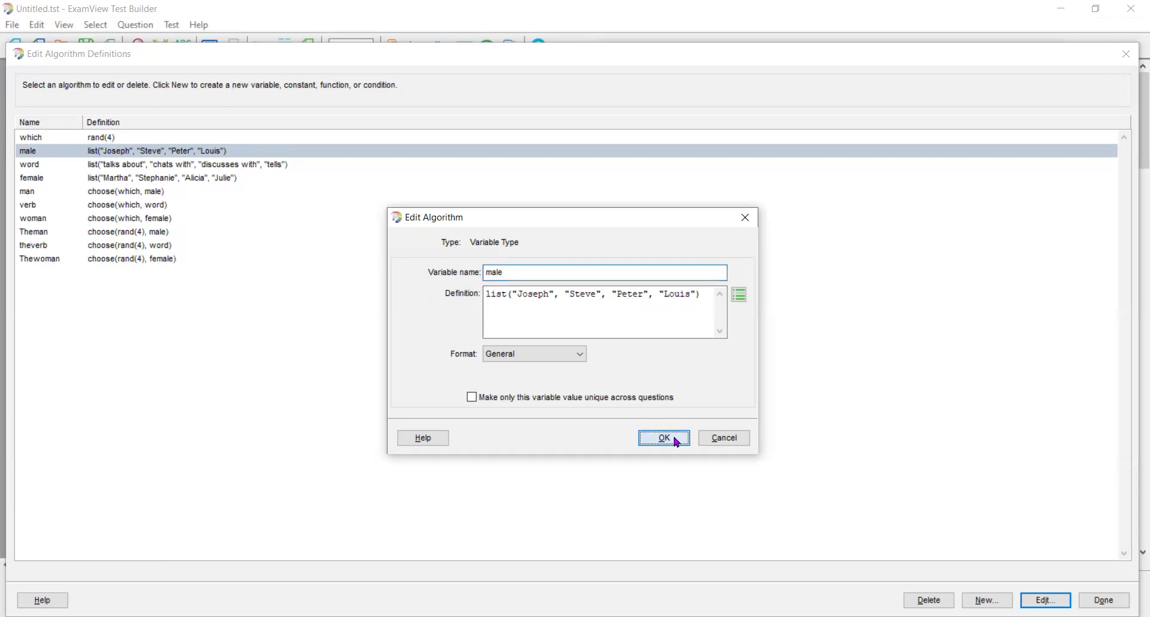
double_click(254, 164)
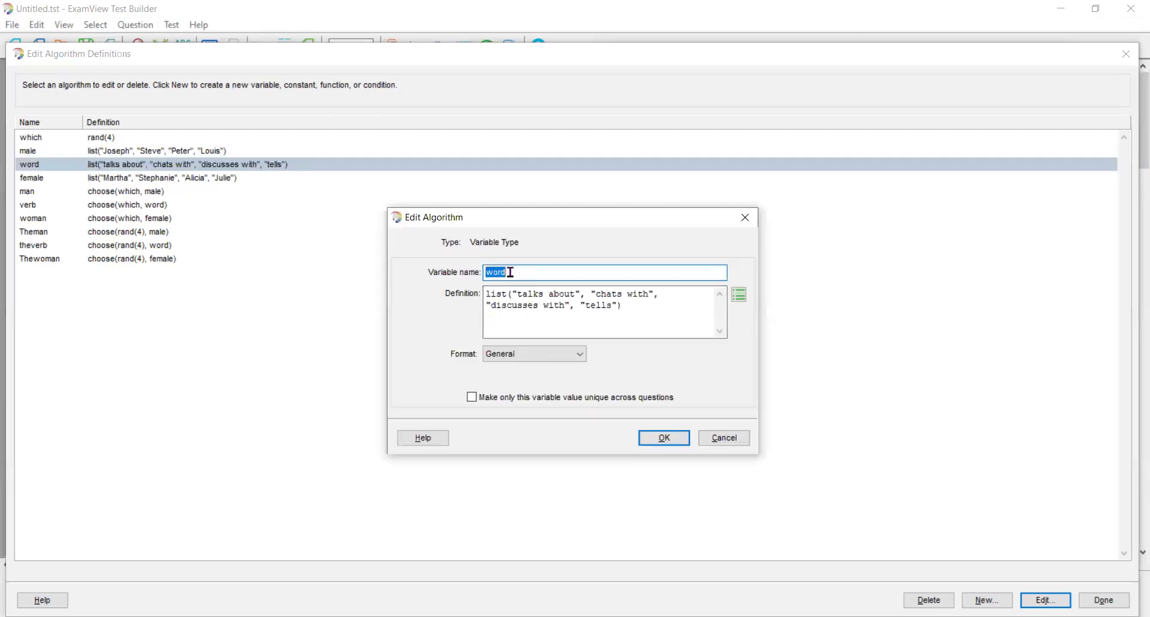
click(513, 270)
click(653, 436)
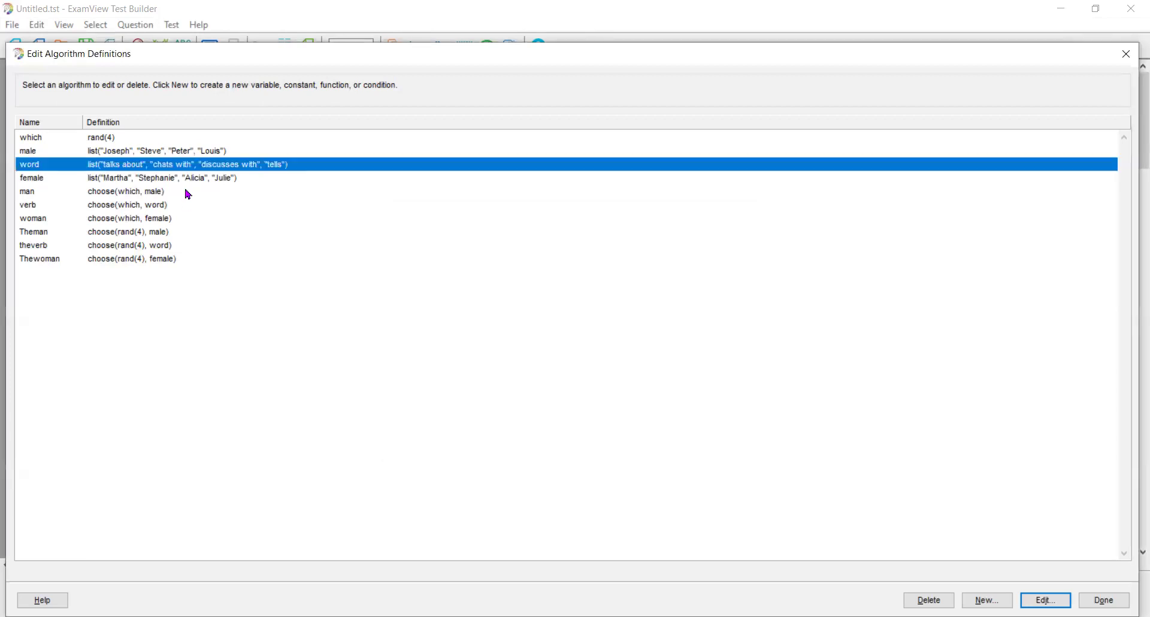
click(189, 179)
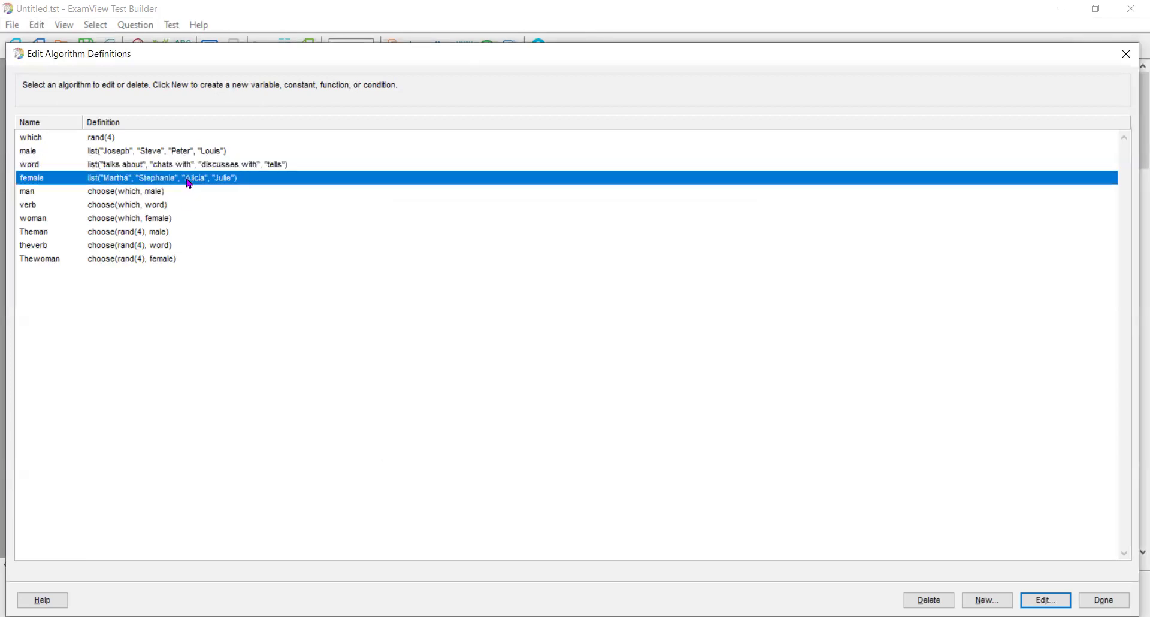
double_click(188, 179)
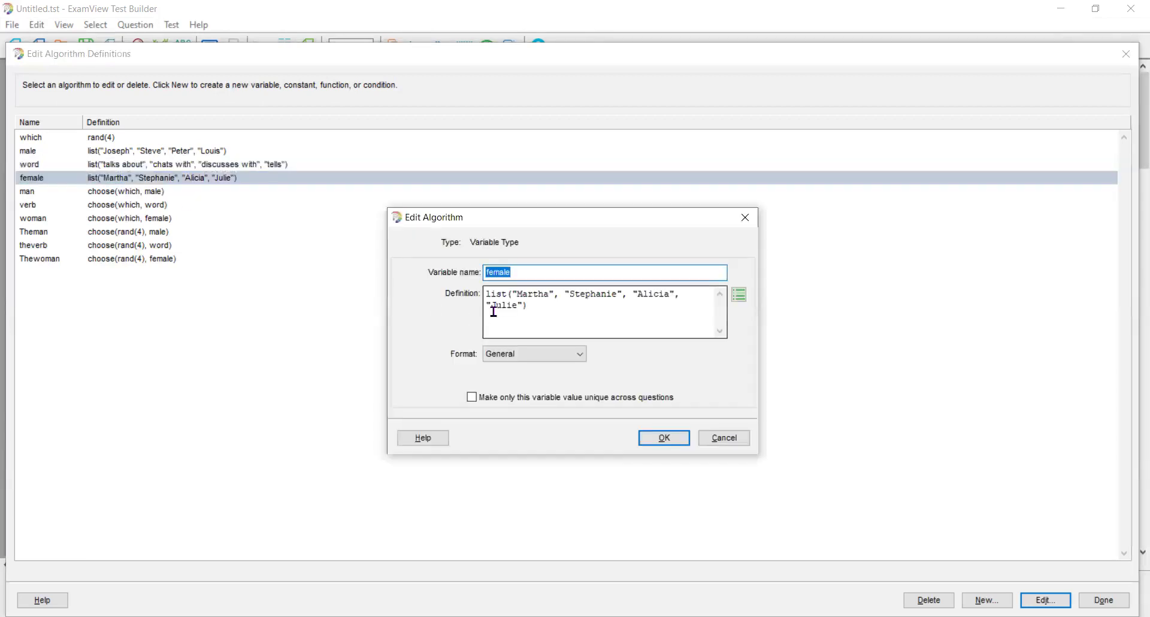
click(653, 437)
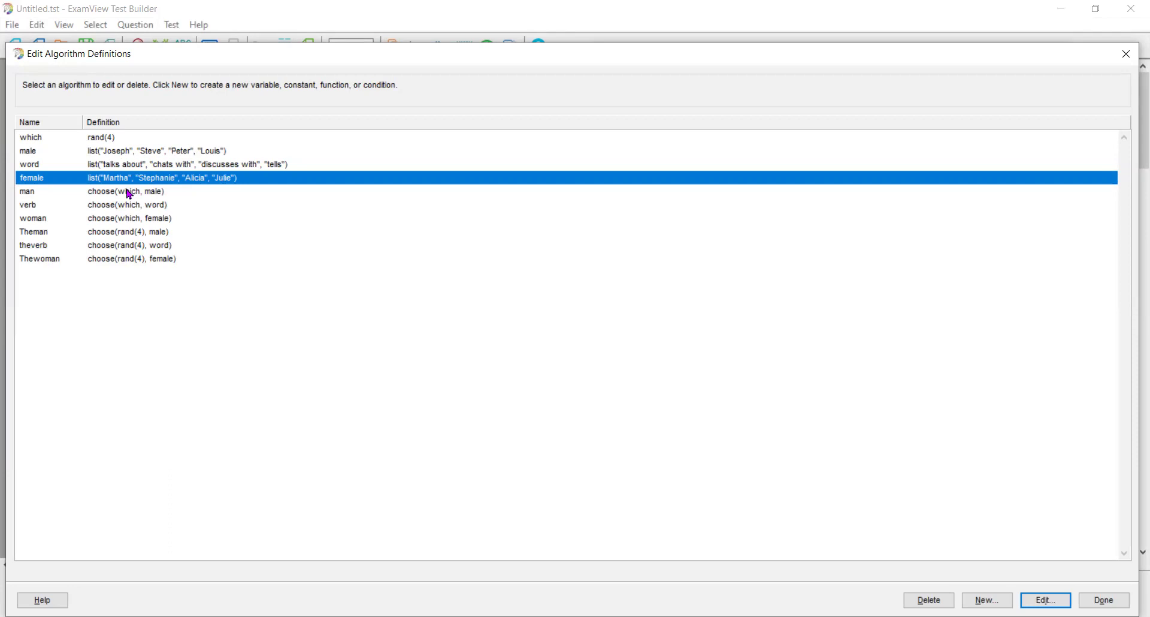
- Review how the variable "man" chooses an entry from the male list, and close its definition
click(129, 194)
double_click(129, 194)
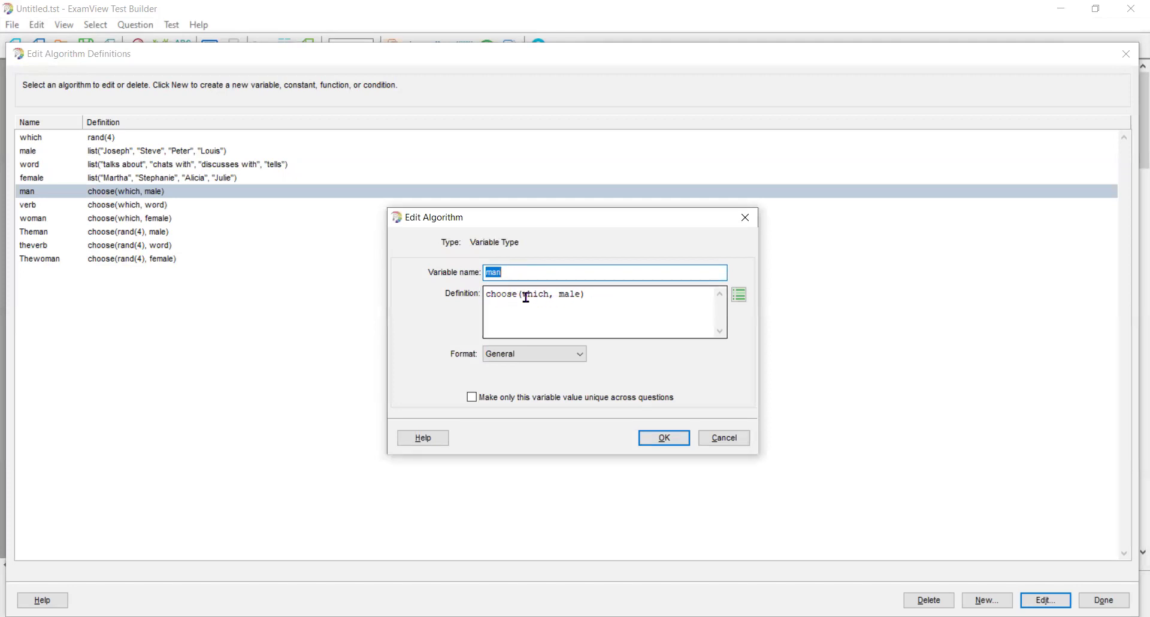
click(511, 270)
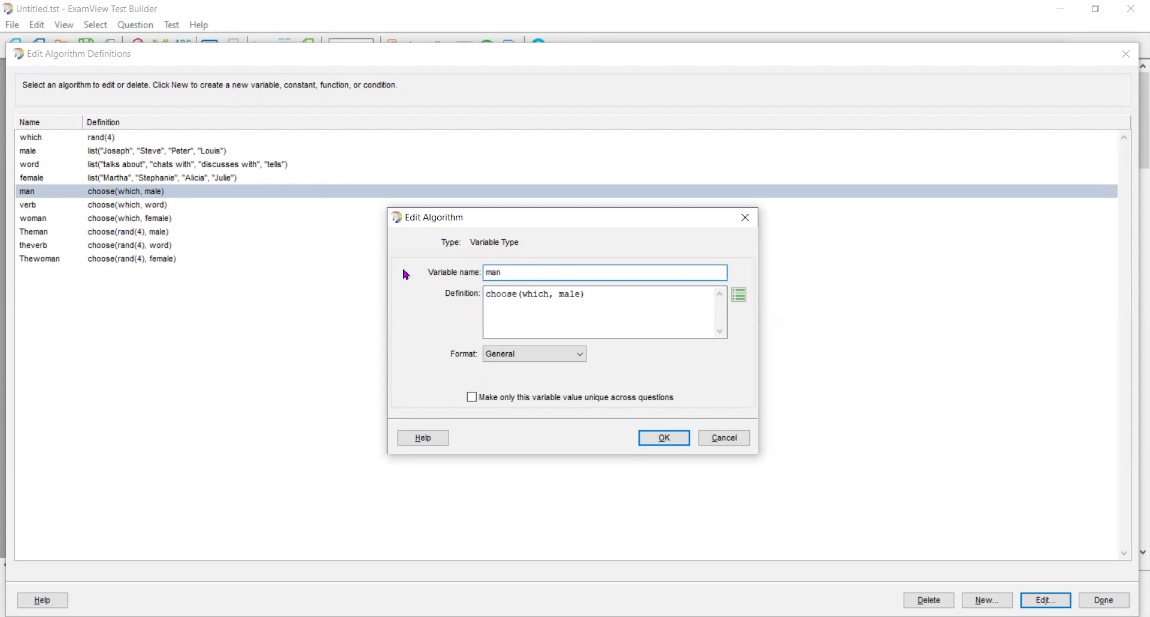
click(650, 437)
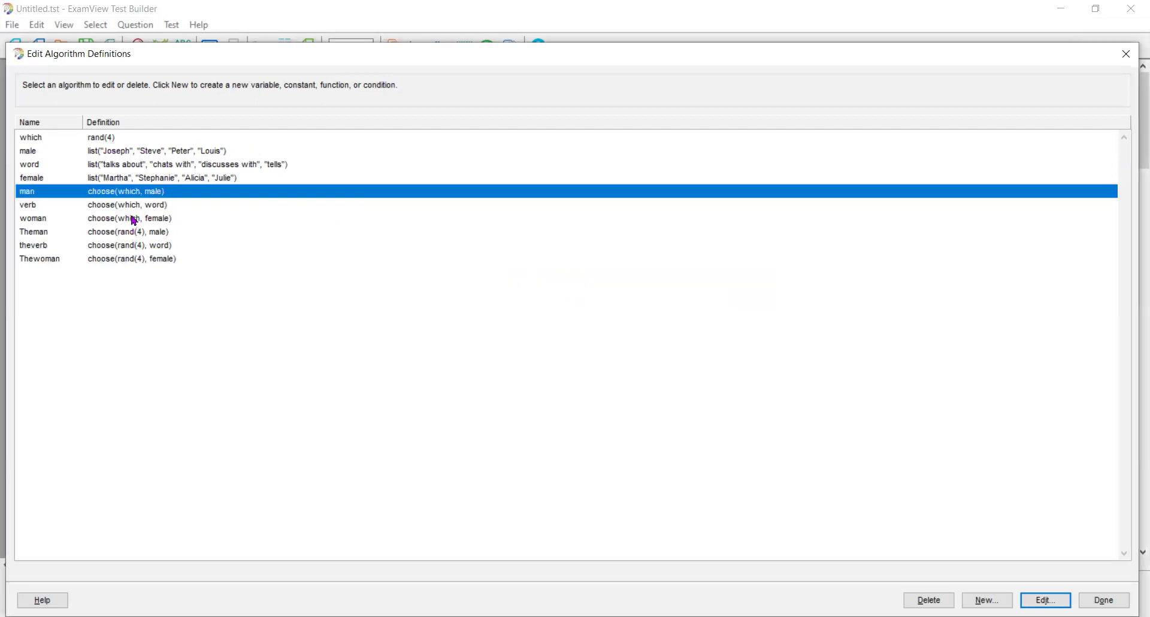
- Review the definition of the variable "verb", examining its "which" index and the word list, and close it
click(134, 209)
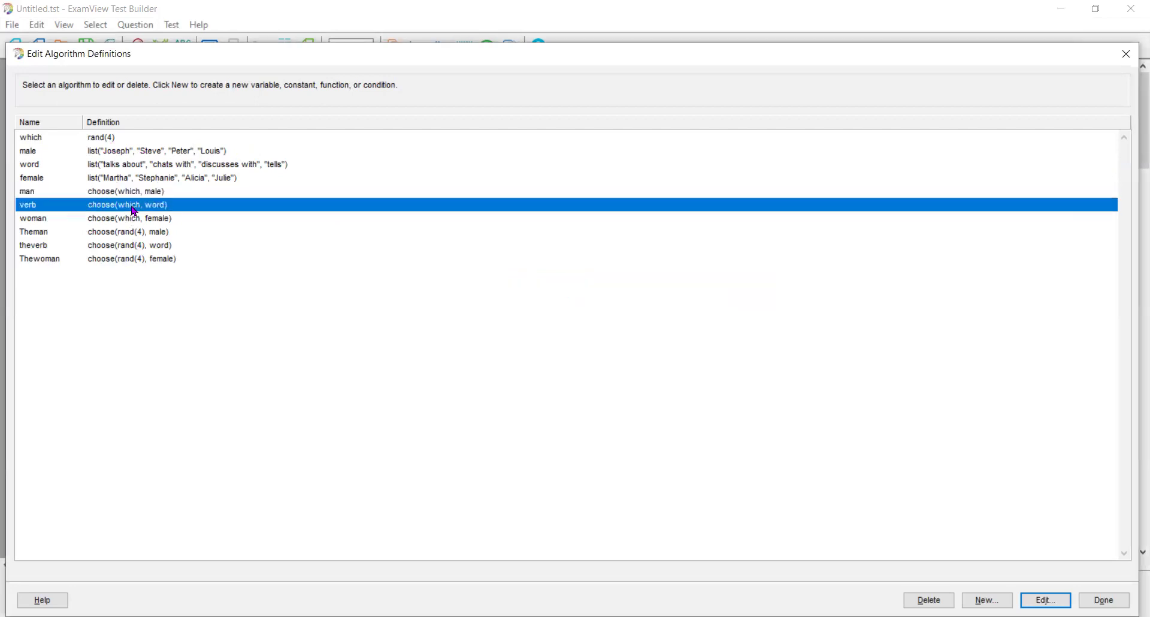
double_click(134, 208)
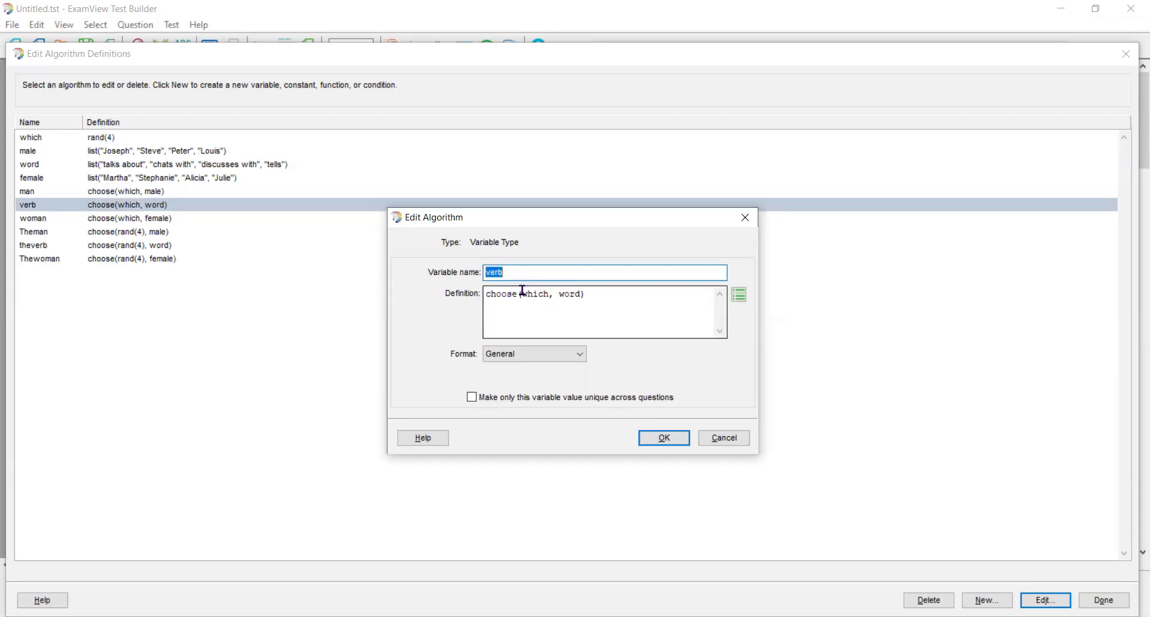
click(513, 274)
drag(547, 296, 519, 296)
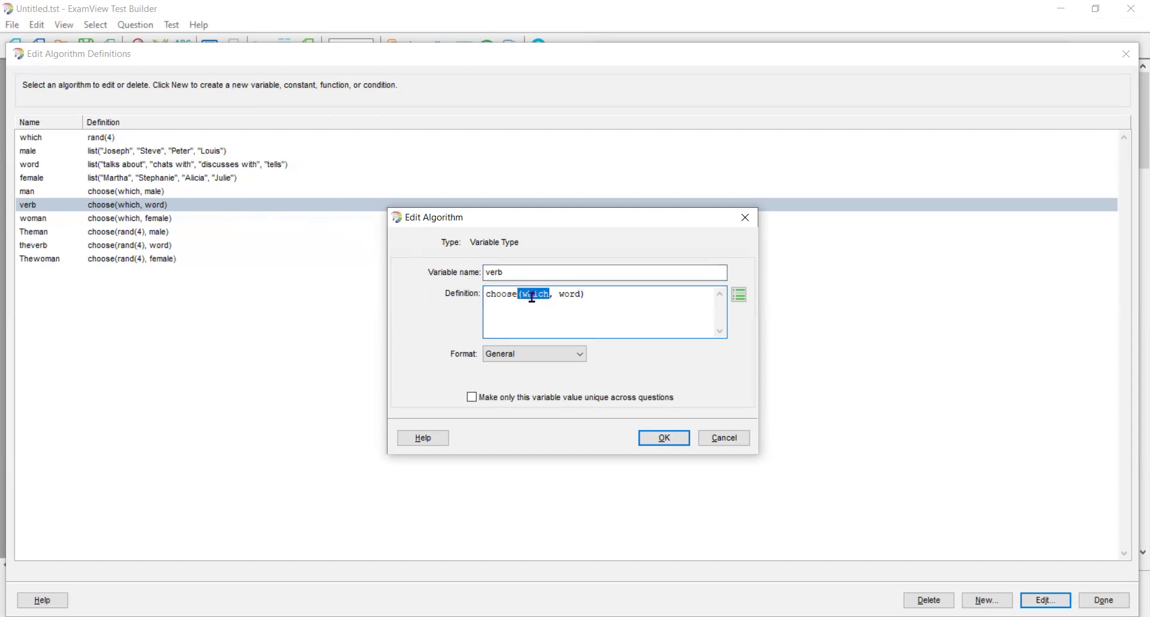
click(581, 296)
click(647, 441)
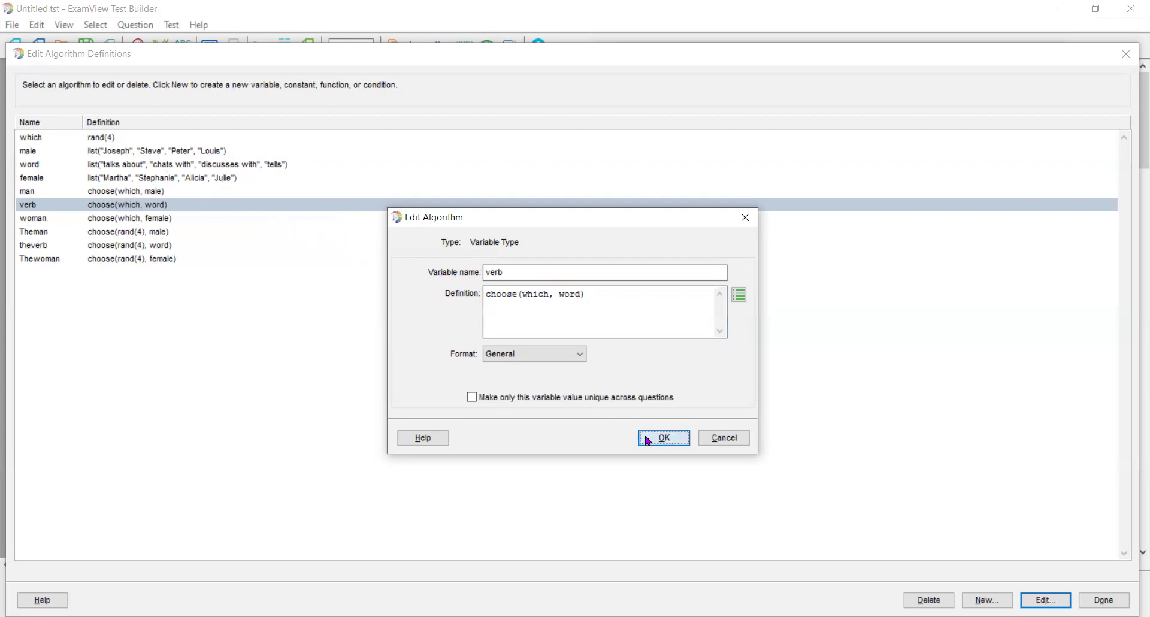
- Review how the variable "woman" chooses an entry from the female list, and close its definition
click(159, 222)
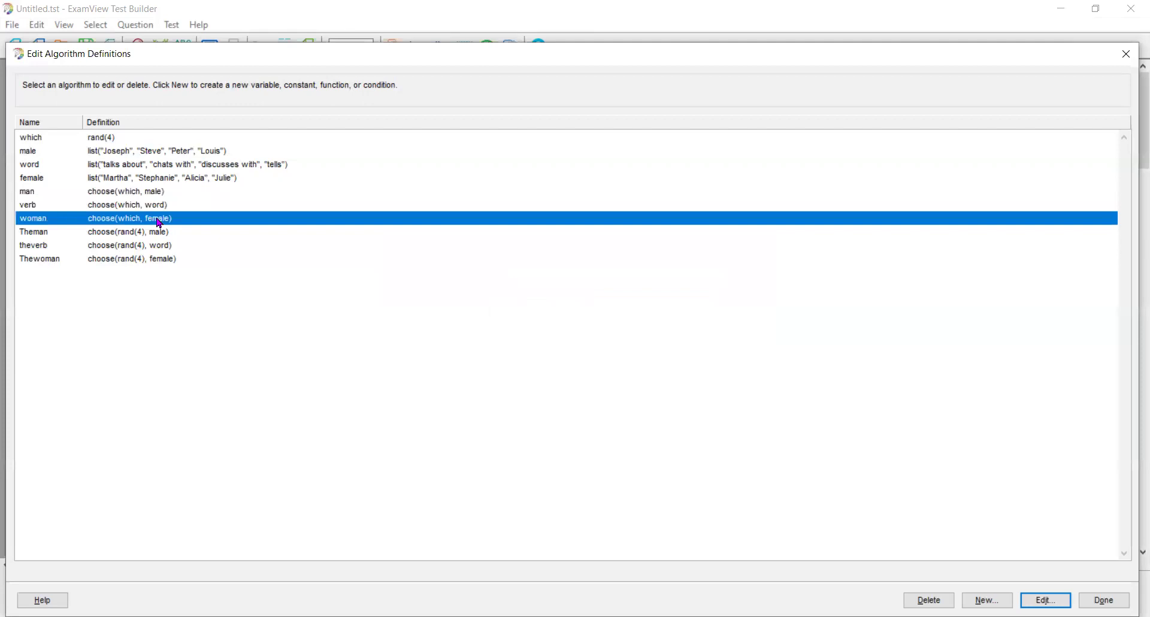
double_click(158, 222)
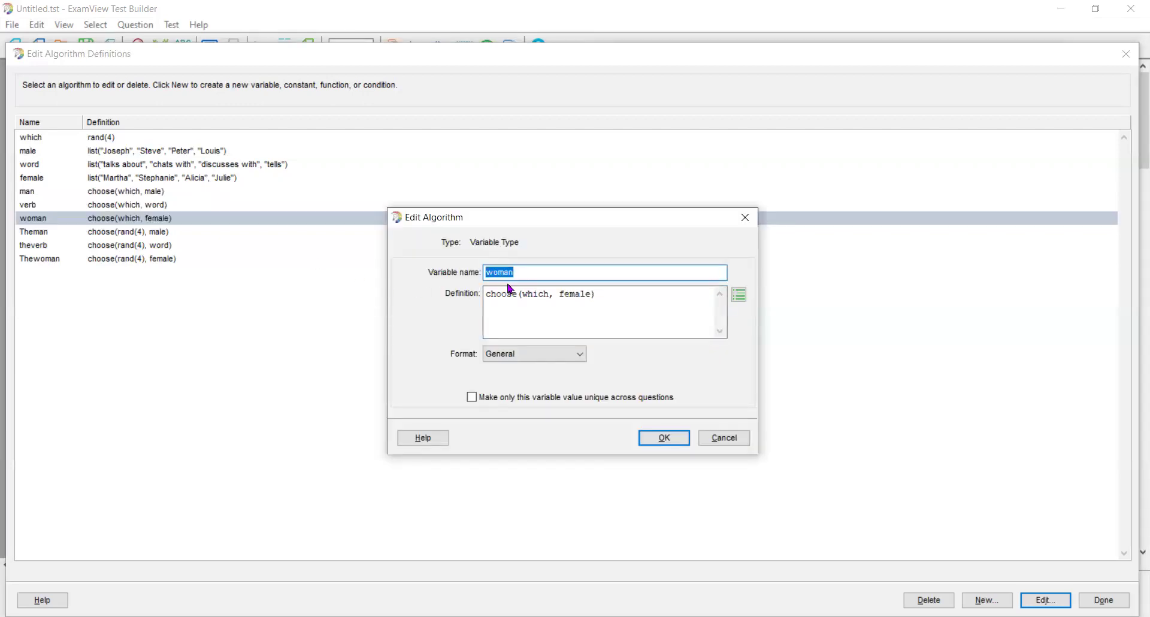
click(524, 271)
click(662, 443)
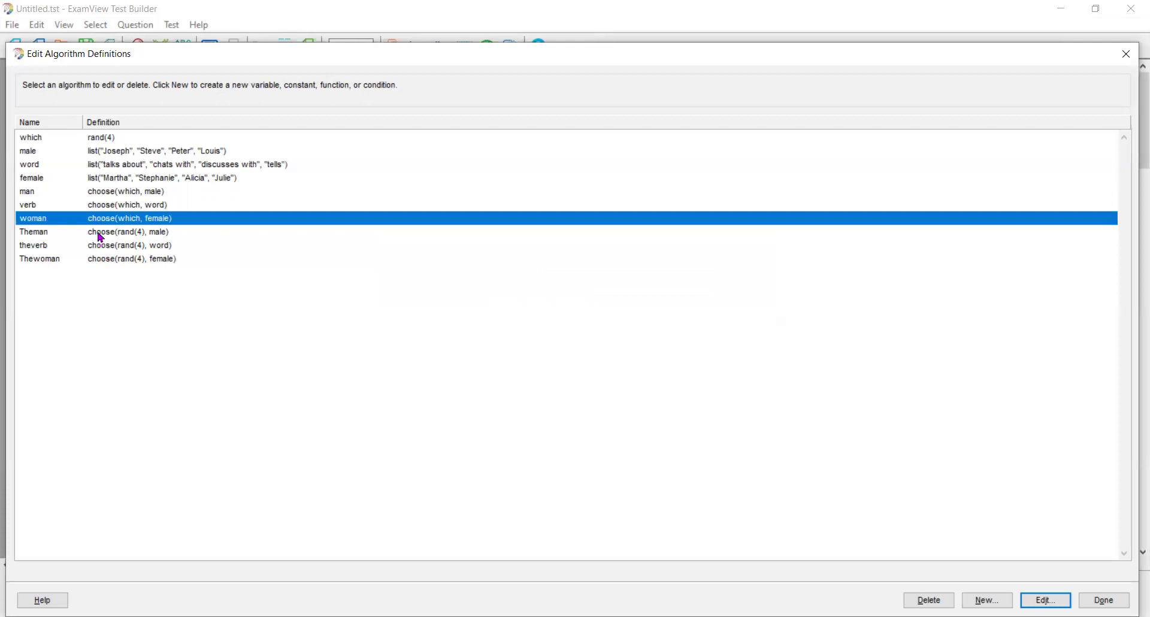
- Review the independently randomised definitions of "Theman" and "theverb", and finish with the algorithm definitions list
click(101, 238)
double_click(100, 238)
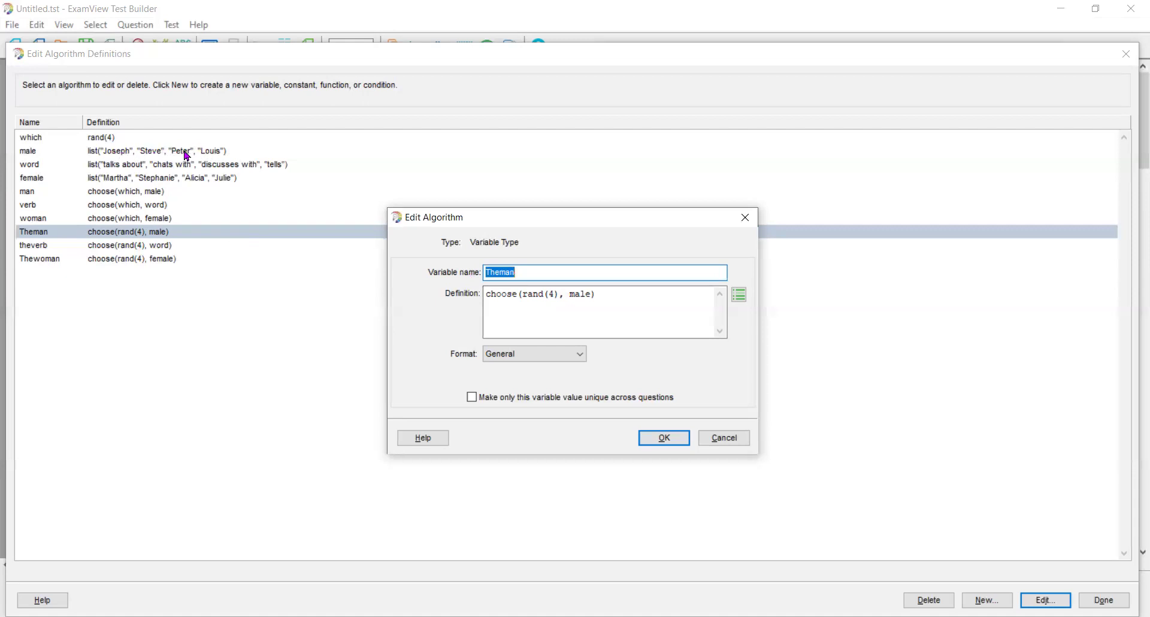
click(646, 438)
click(152, 246)
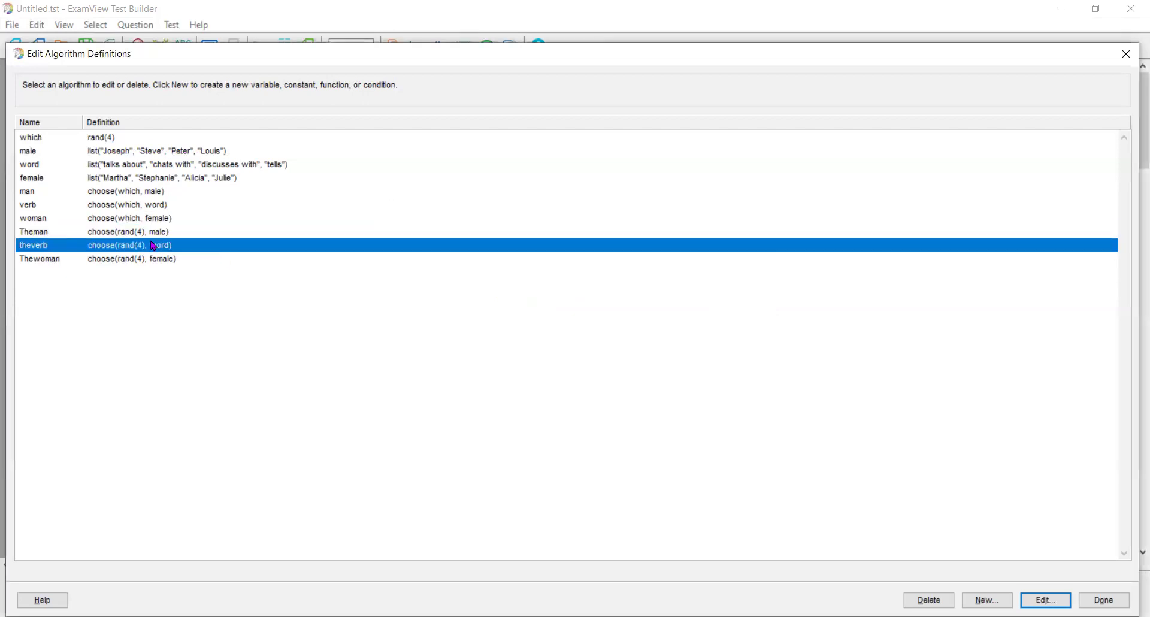
double_click(152, 246)
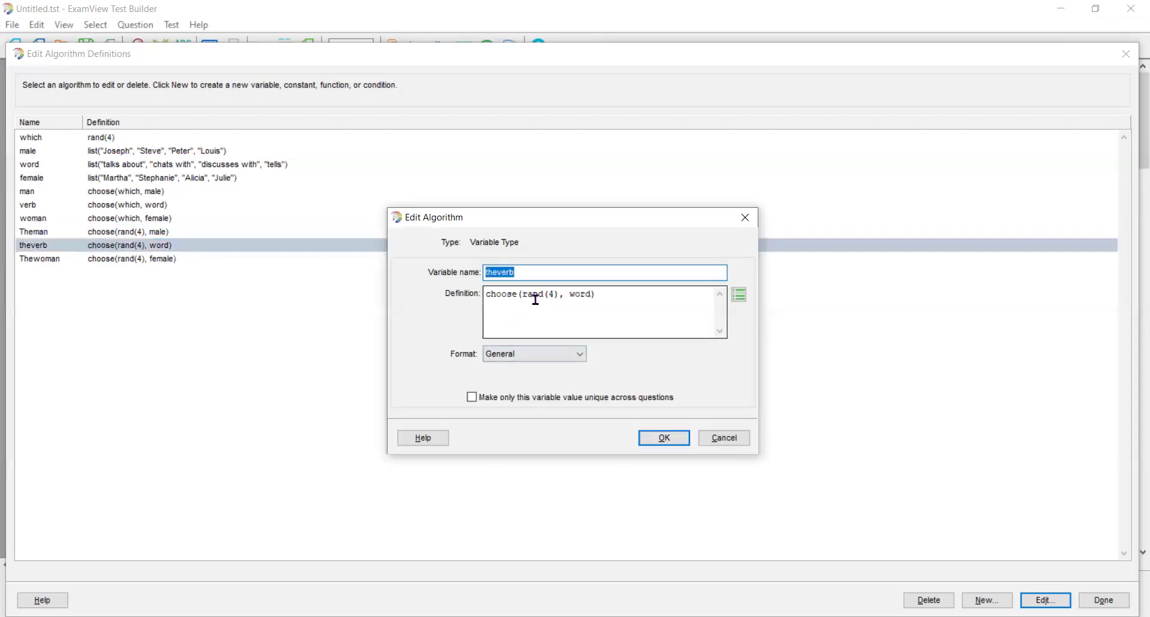
click(595, 294)
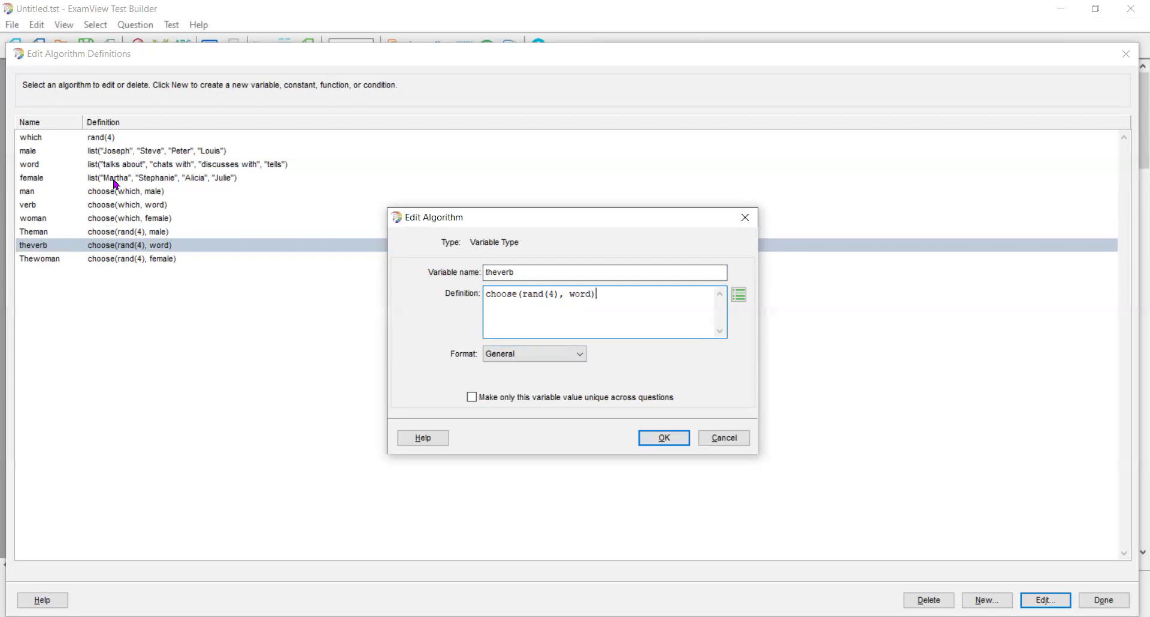
click(666, 441)
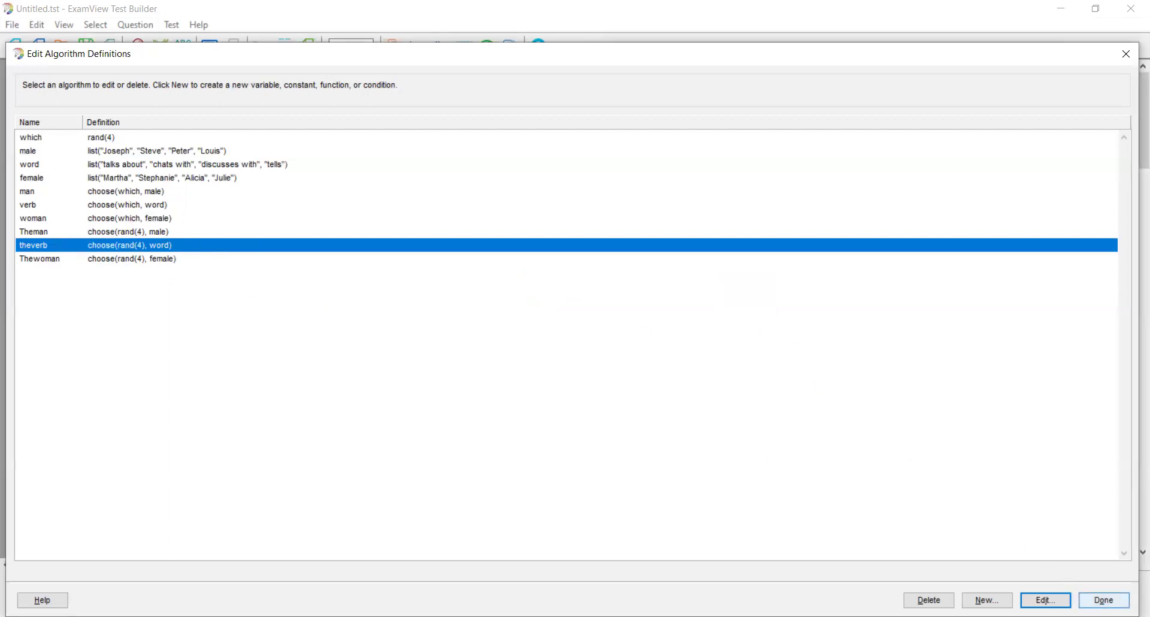
click(1103, 599)
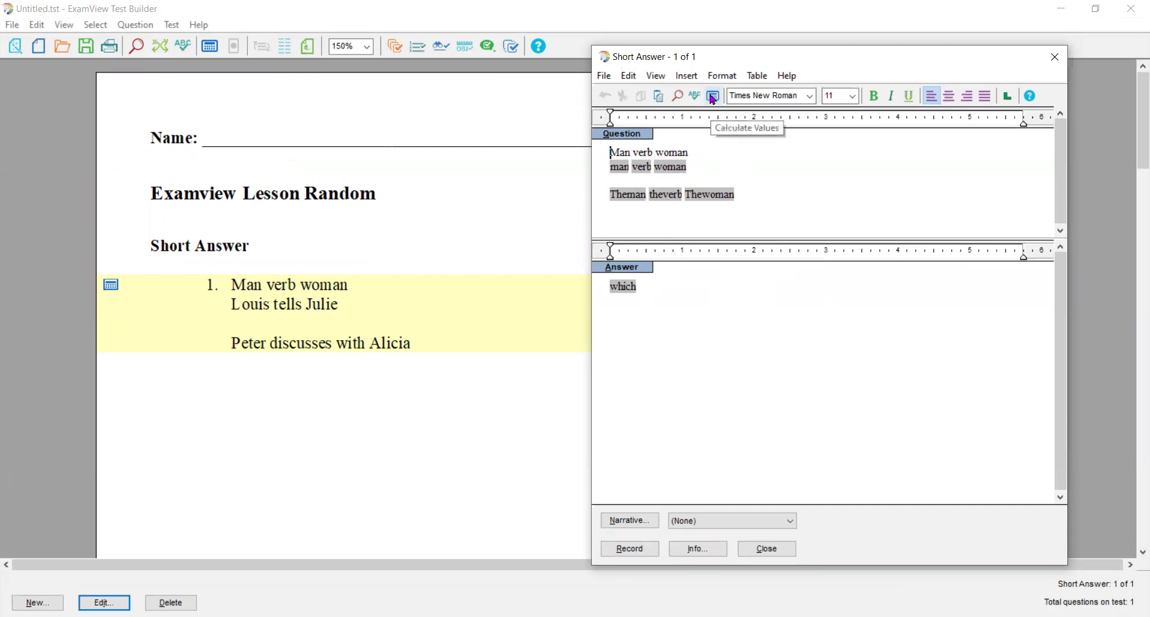
- Calculate the question's values repeatedly in the question editor and compare both generated sentences with the answer number
click(712, 97)
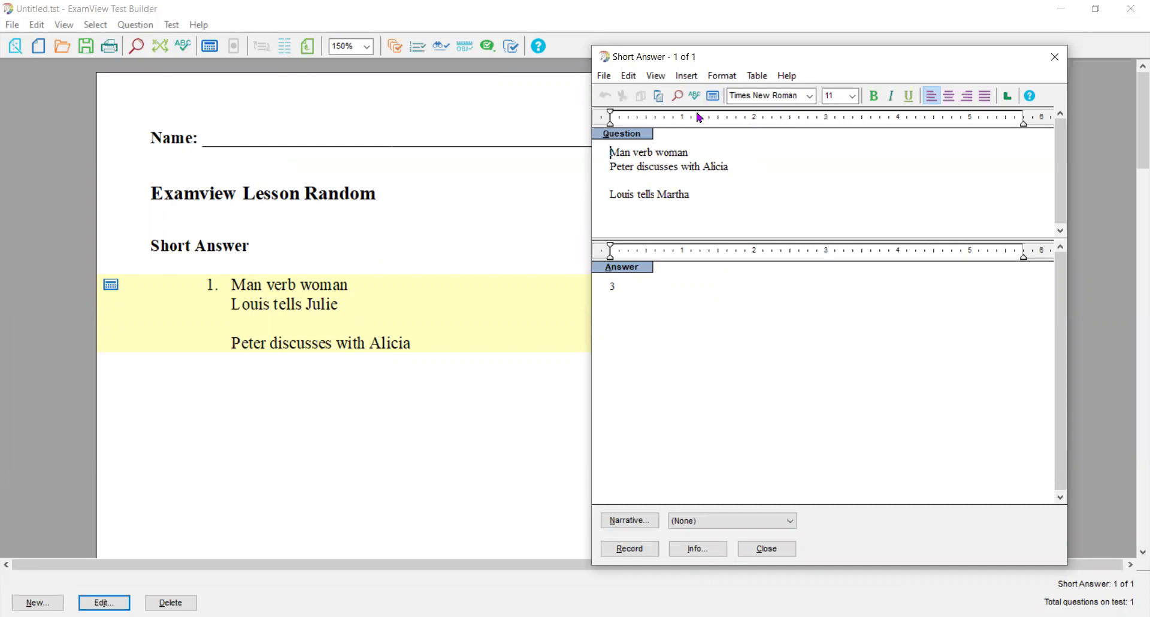
click(714, 97)
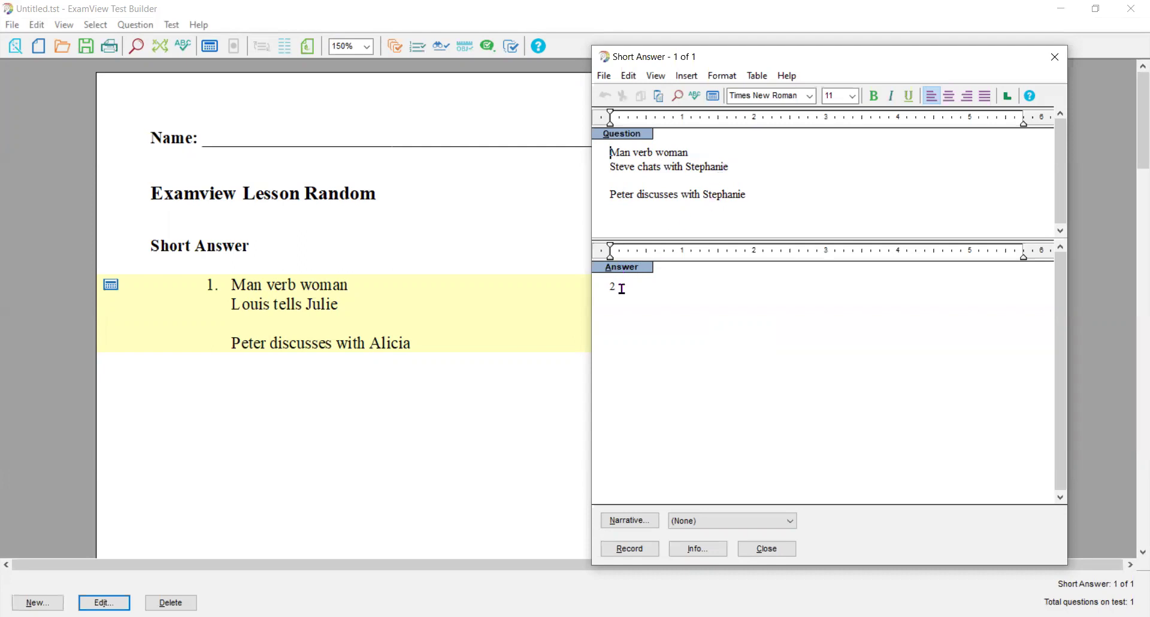
drag(617, 286, 598, 284)
click(622, 289)
click(713, 98)
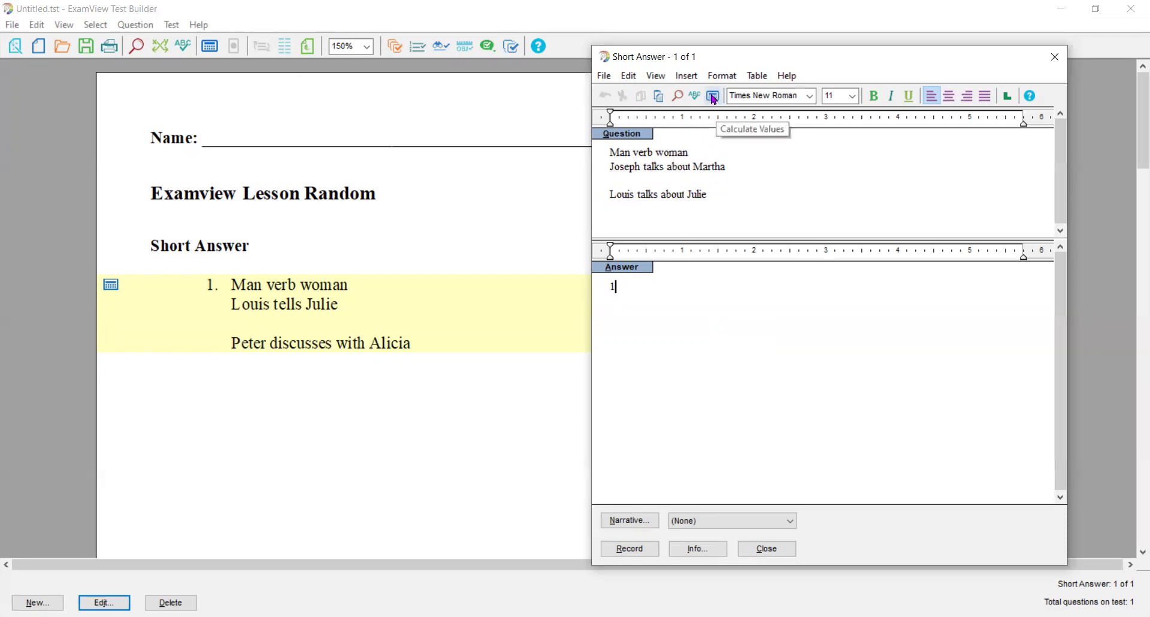
click(711, 97)
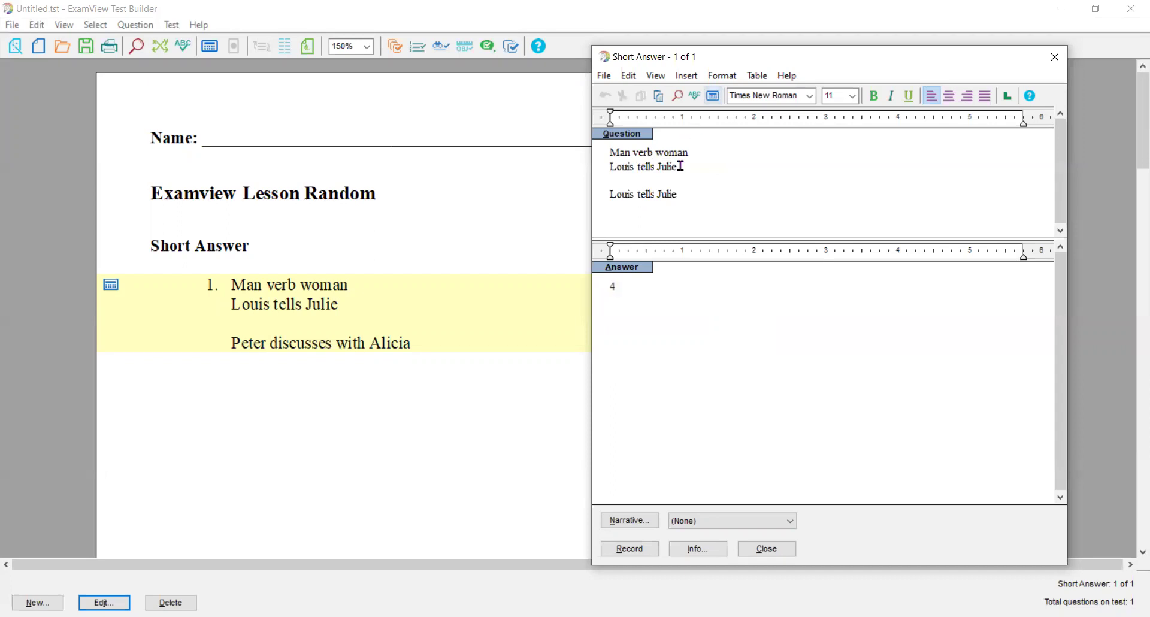
click(712, 98)
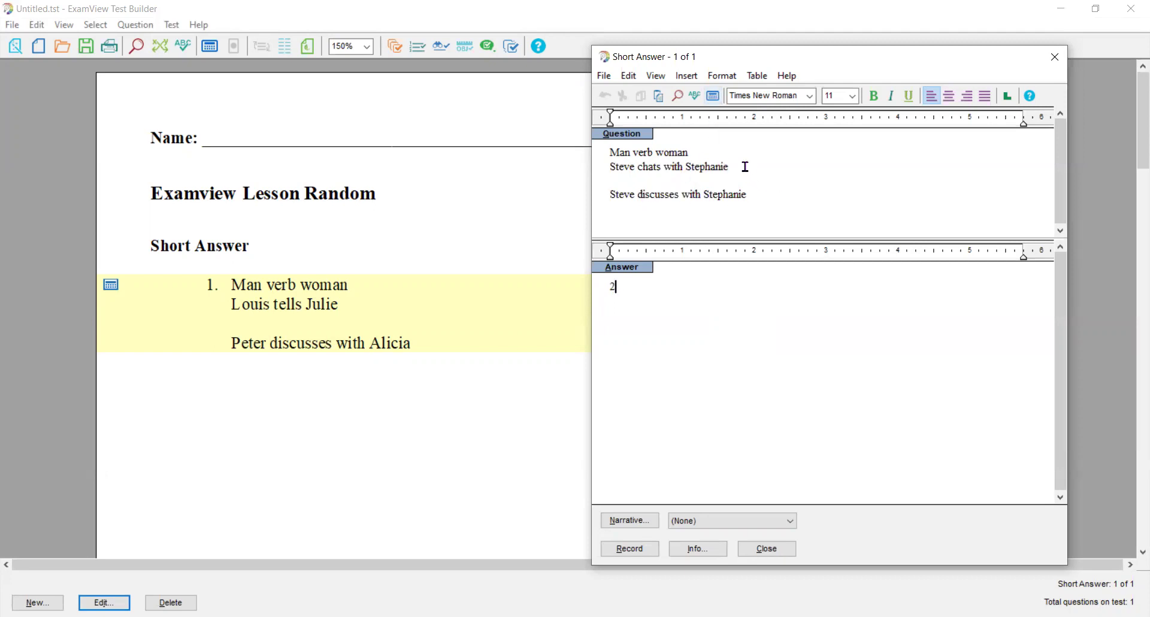
- Check the first generated sentence, recalculate the question's values once more, and record the short answer question
drag(693, 166, 620, 168)
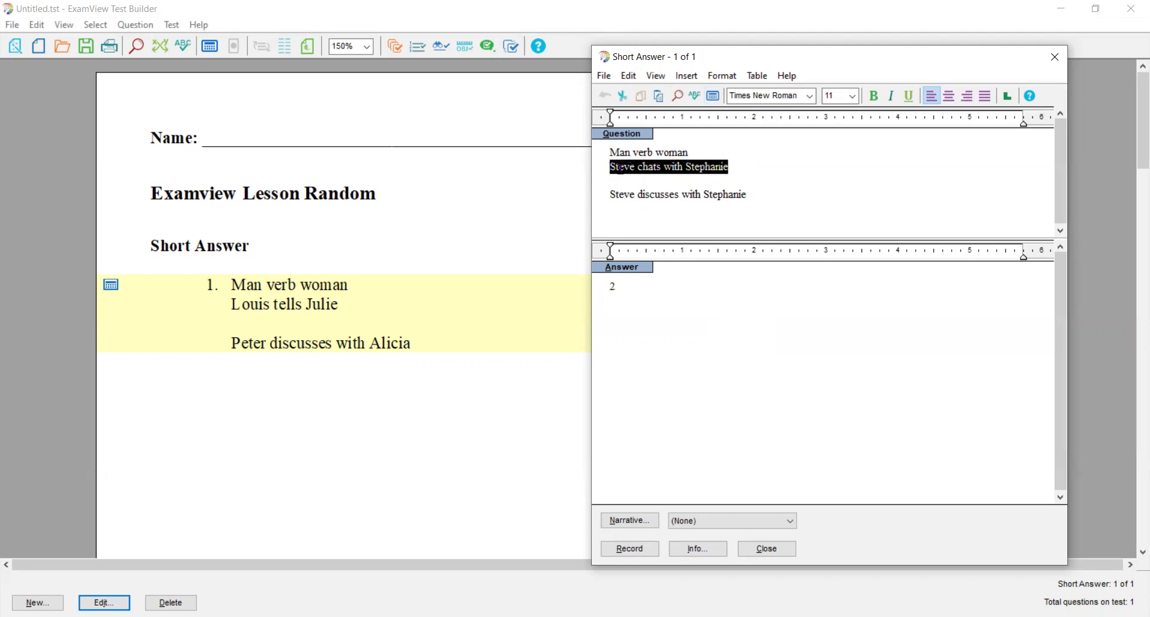
click(744, 167)
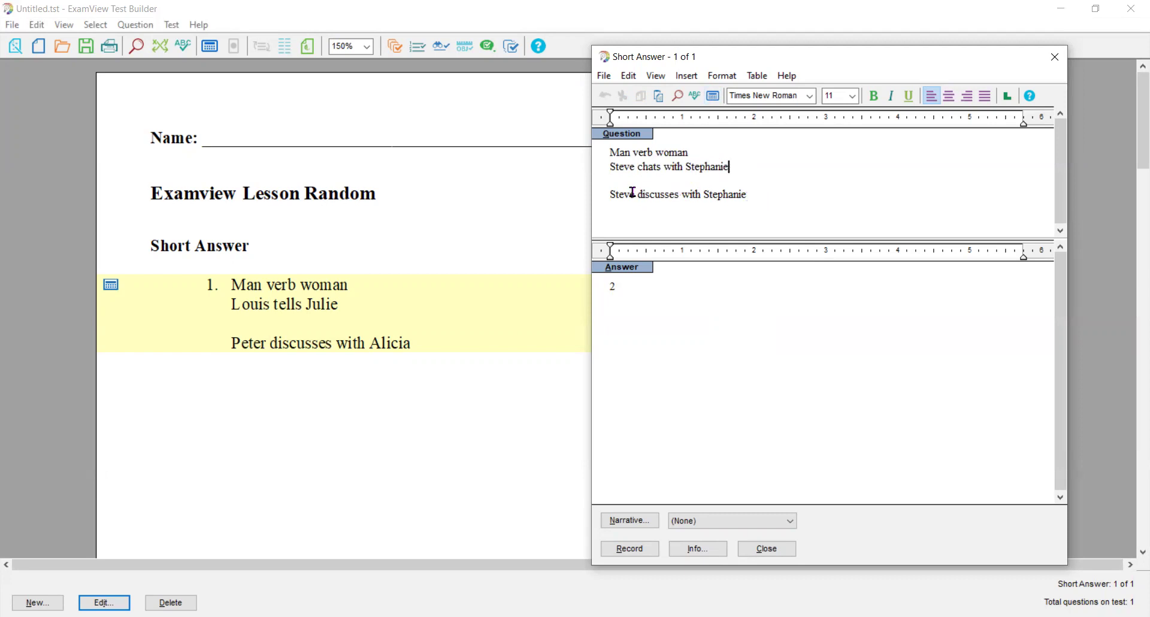
click(715, 97)
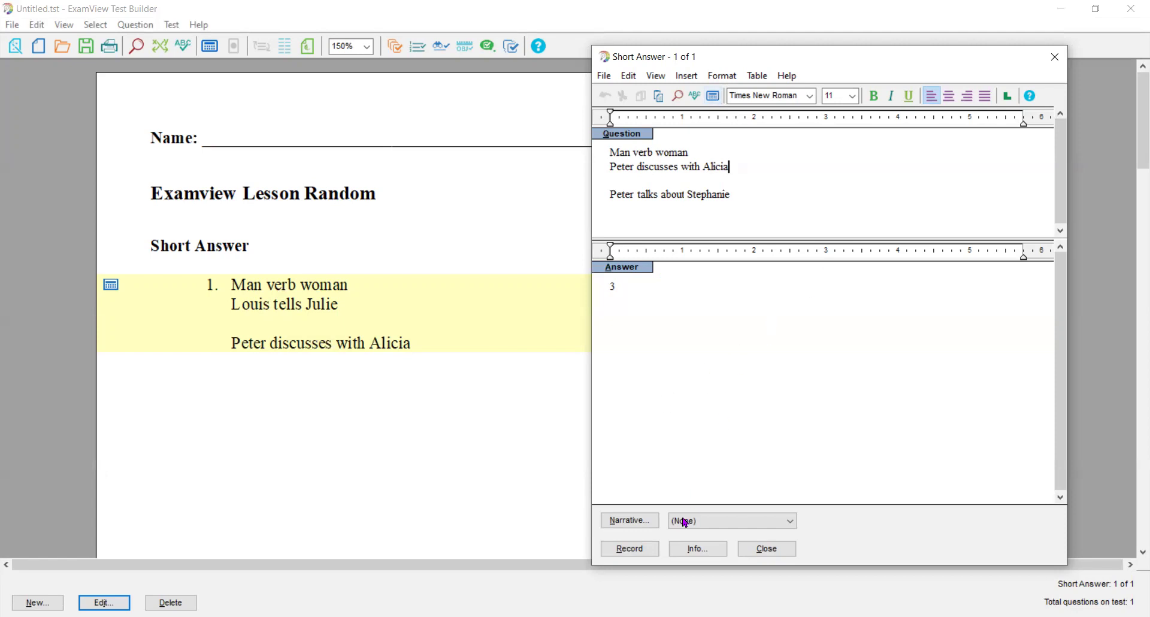
click(637, 548)
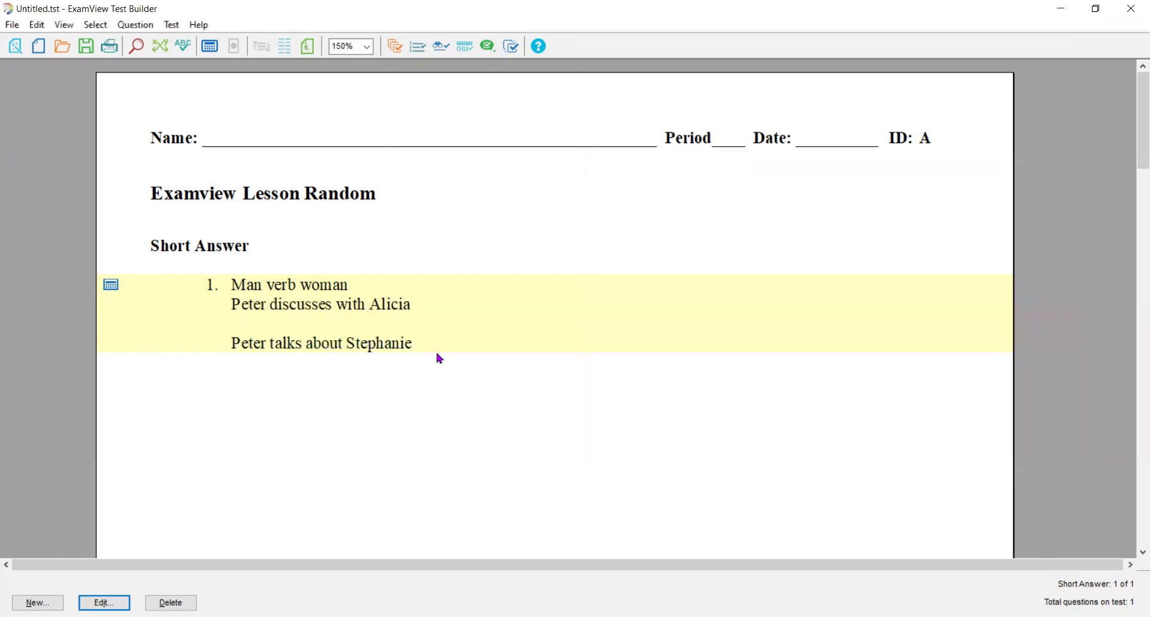
- Recalculate the algorithmic values of question 1 several times directly on the test page
click(211, 52)
click(210, 52)
click(208, 52)
click(208, 51)
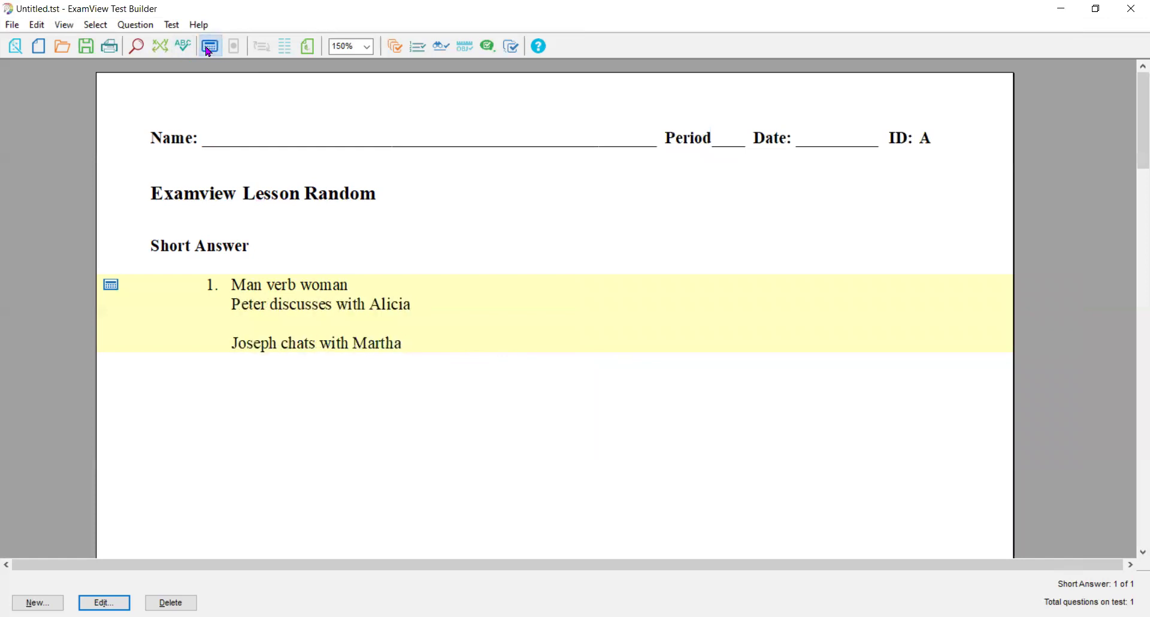
click(209, 51)
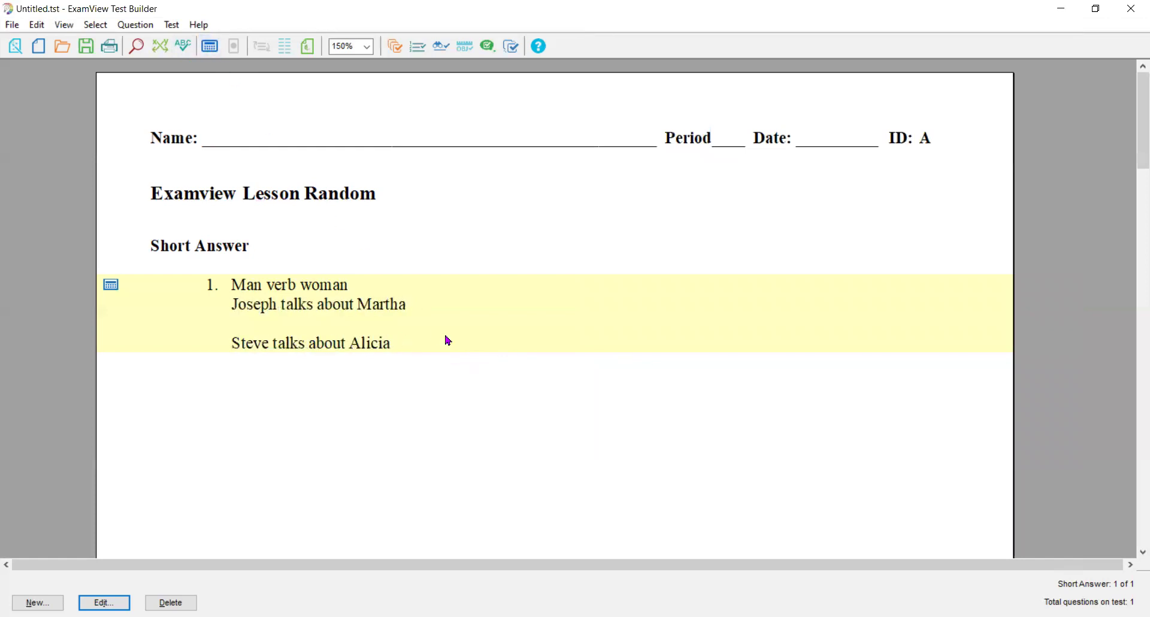